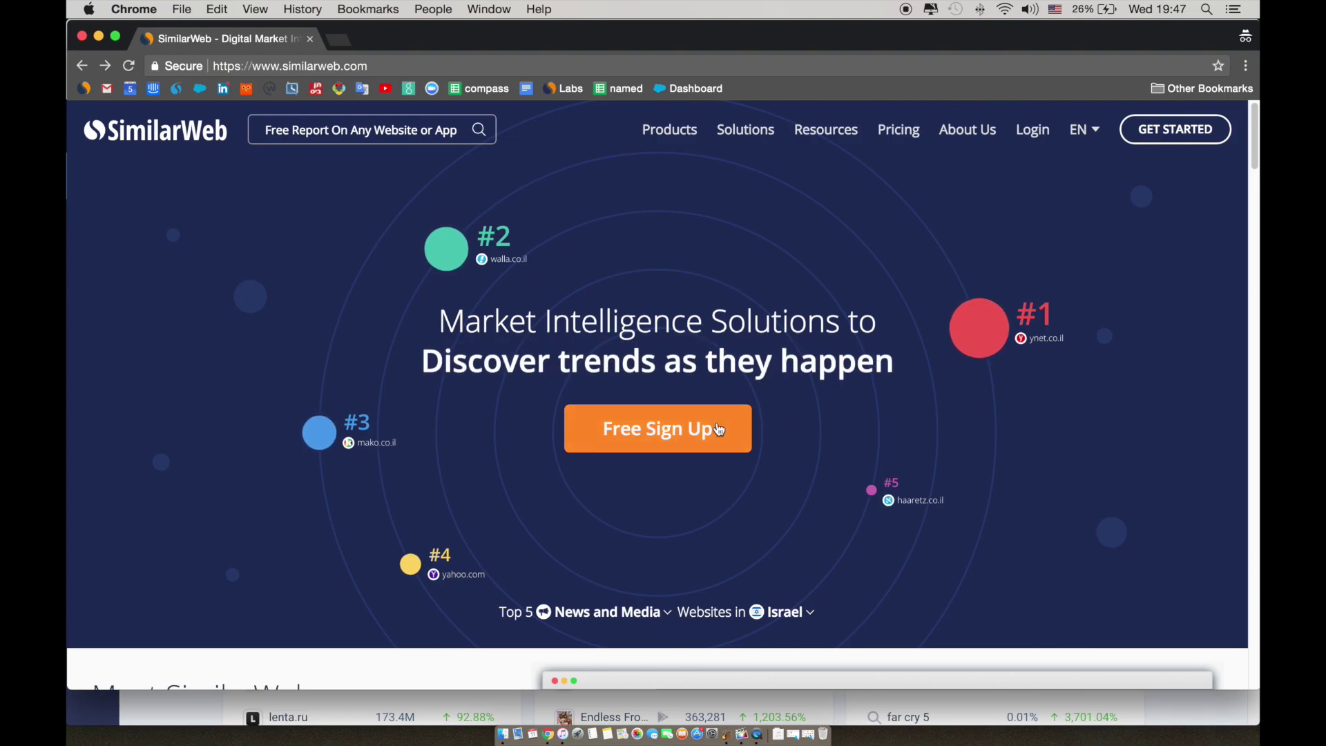
Start the free sign-up and choose Try SimilarWeb in the Interested? dialog.
left_click(658, 429)
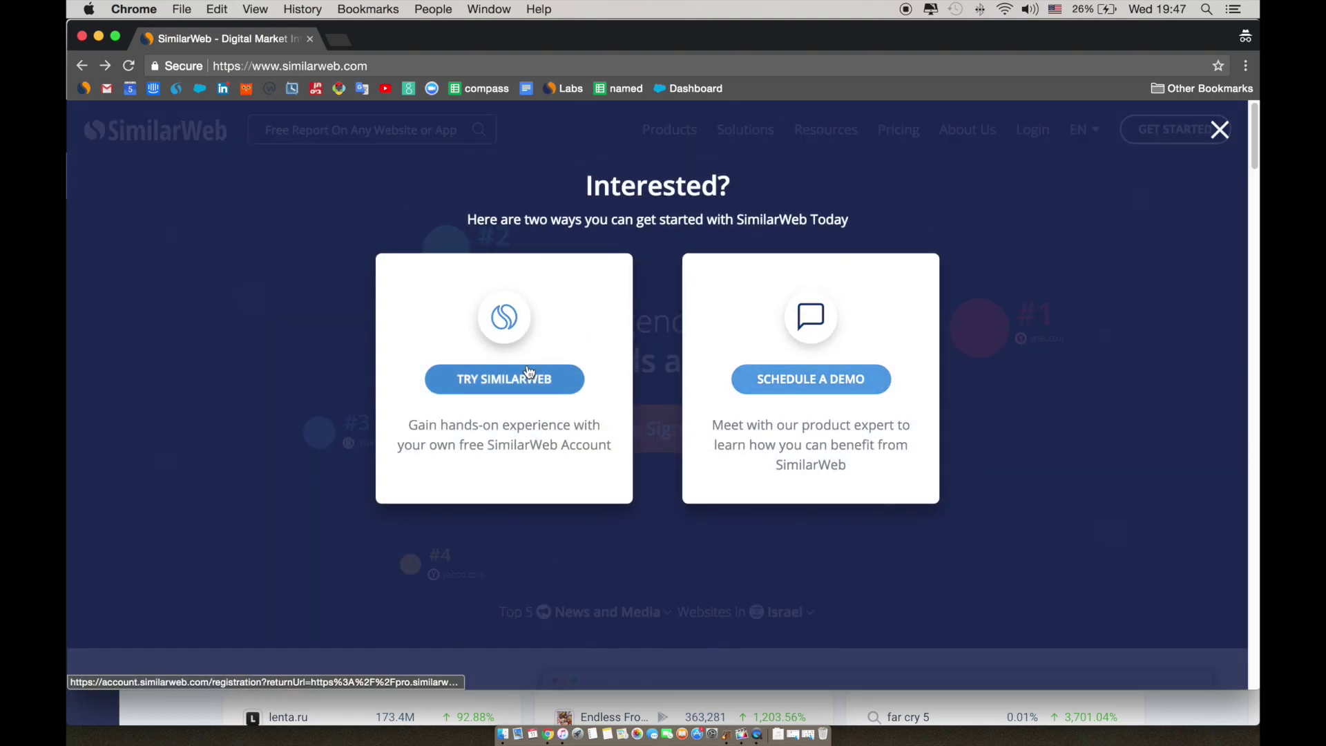
left_click(527, 382)
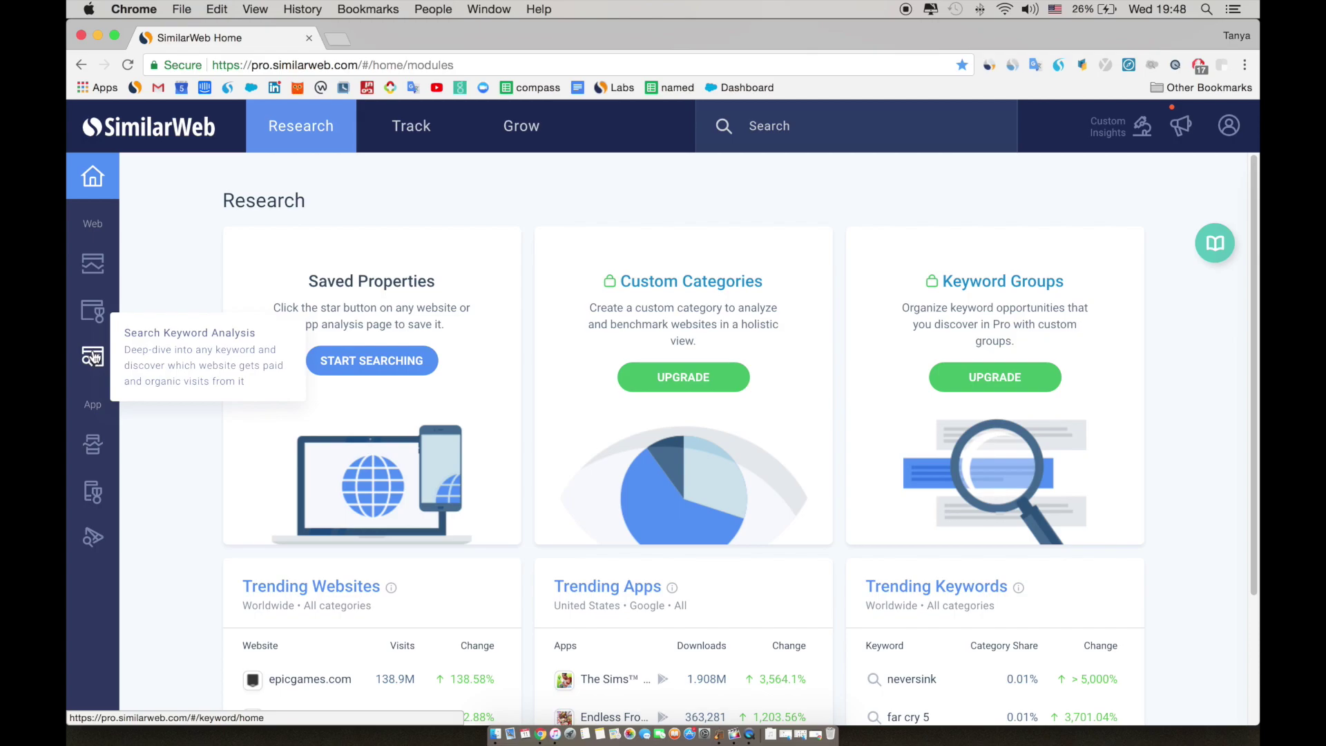
Open Category Analysis under Web in the left sidebar.
left_click(93, 312)
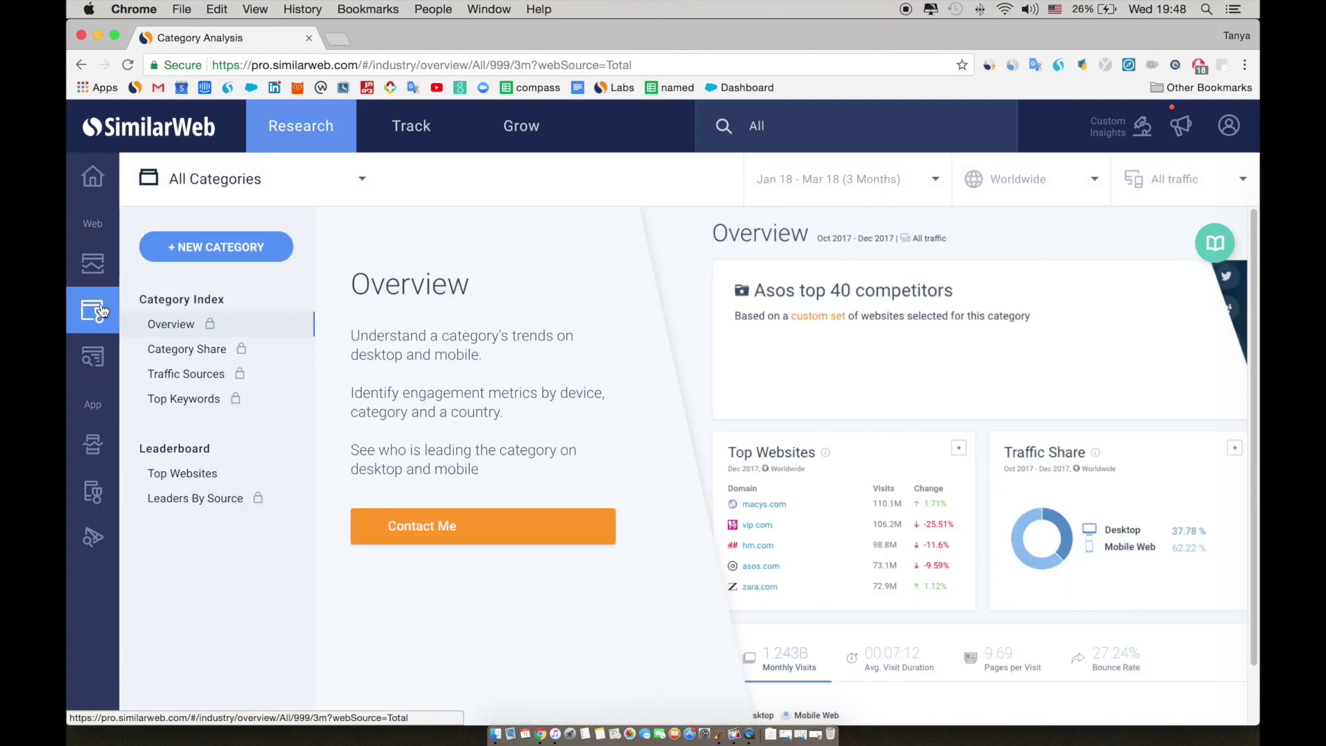
Show the Top Websites leaderboard, checking the All Categories list without changing it.
left_click(189, 470)
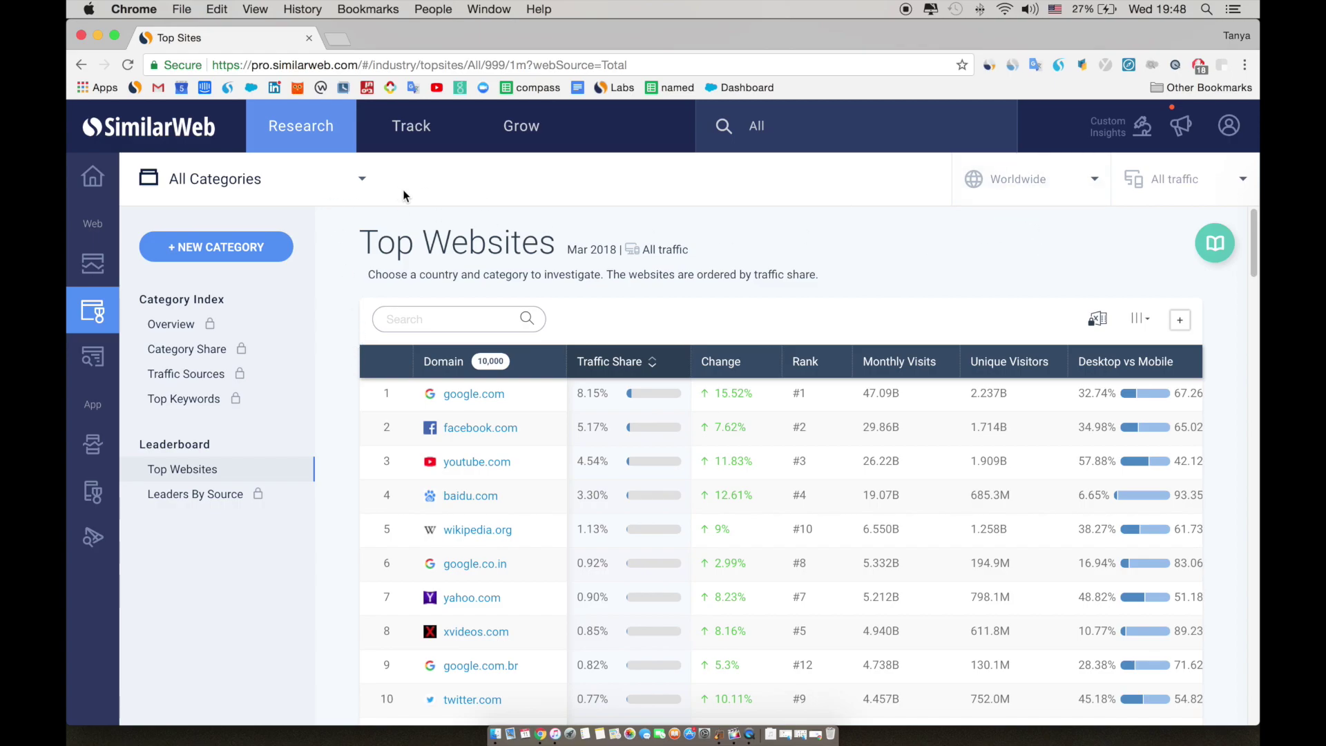
left_click(364, 184)
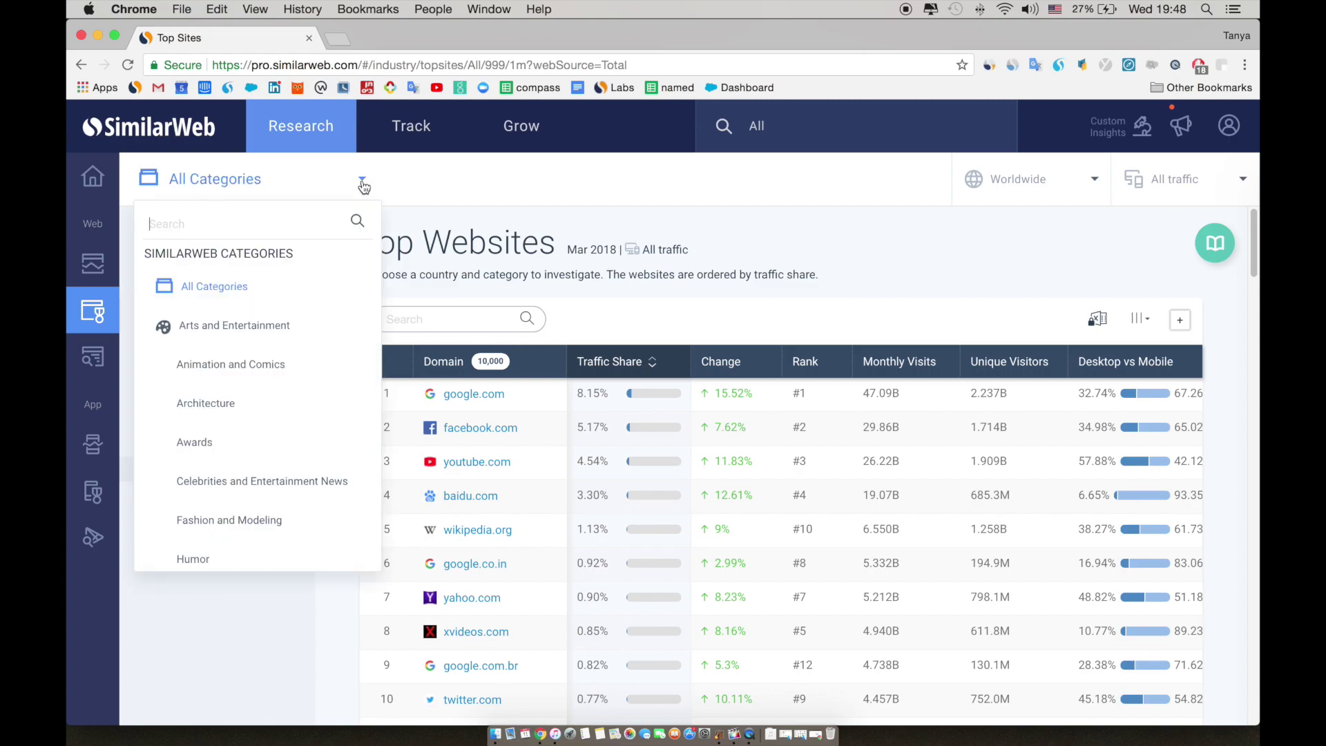
left_click(364, 185)
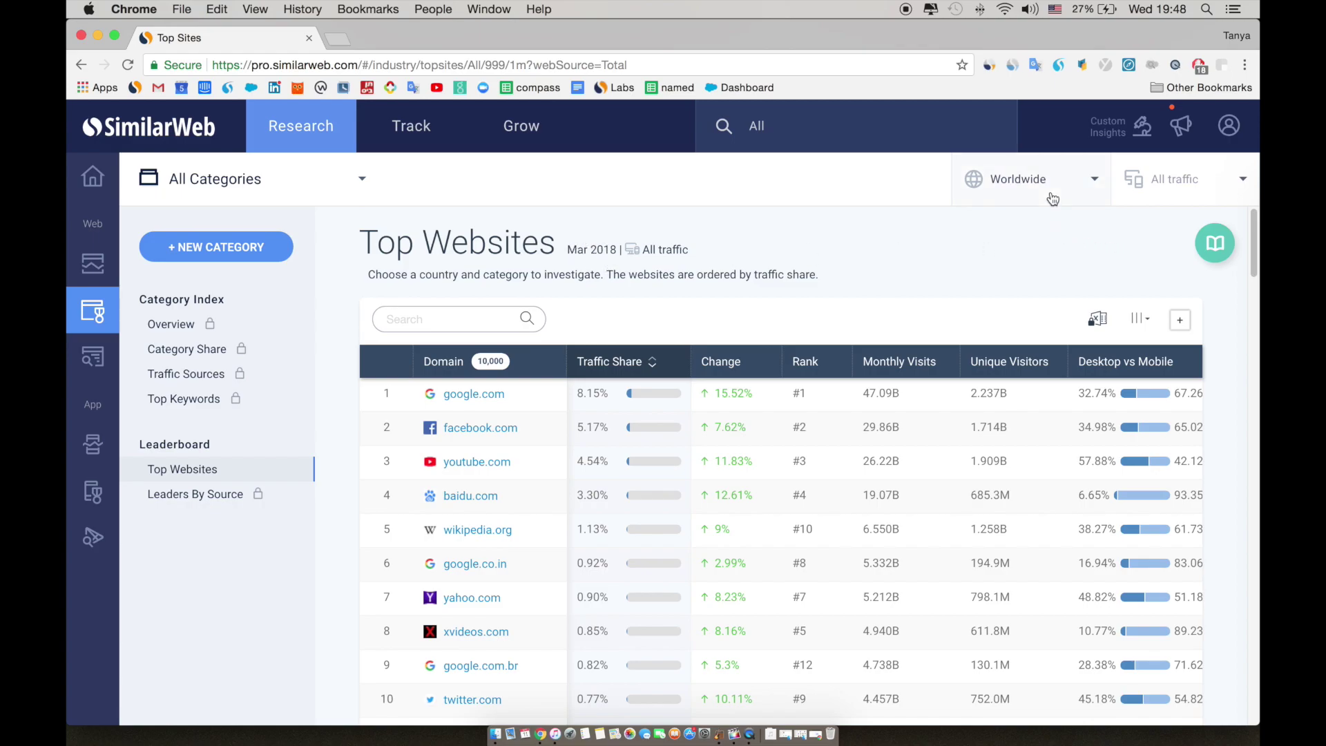
left_click(1036, 178)
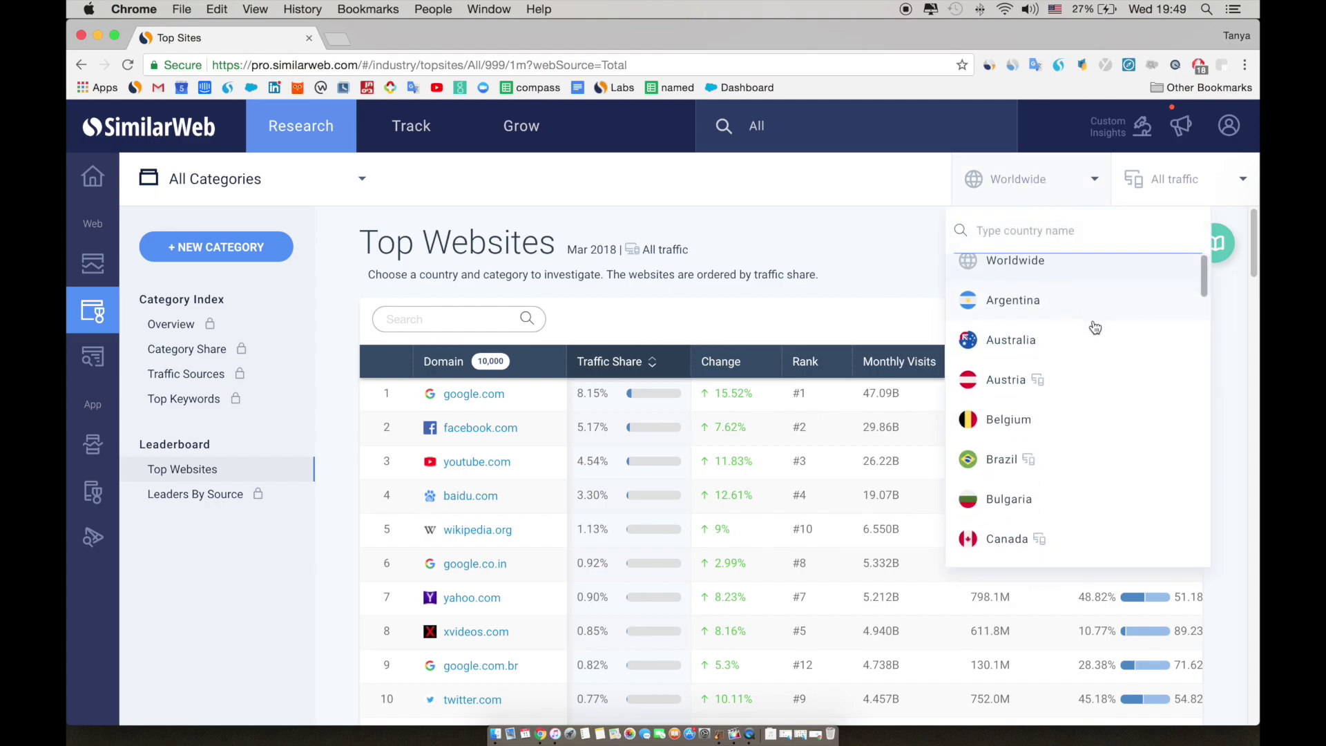
scroll(1095, 327, "down", 2)
scroll(1095, 328, "down", 3)
scroll(1095, 328, "down", 2)
scroll(1095, 327, "down", 1)
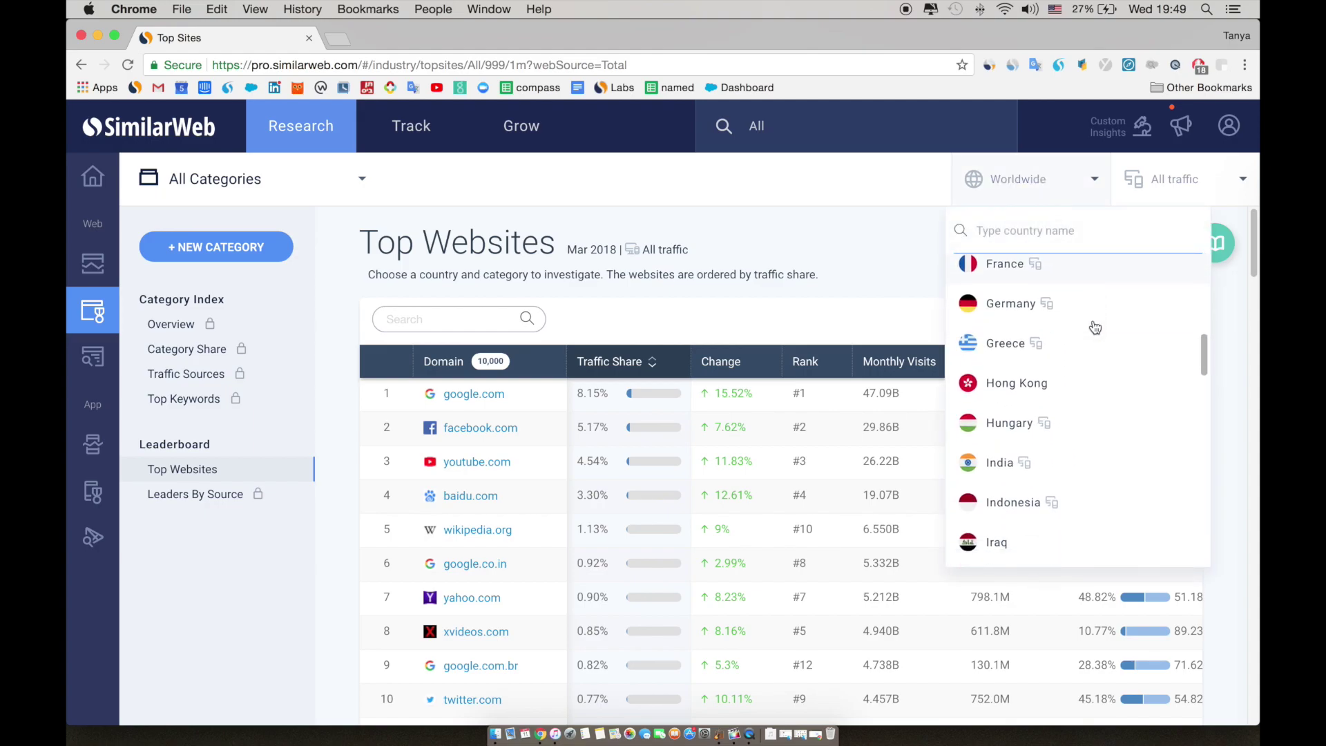
scroll(1095, 327, "down", 2)
scroll(1094, 328, "down", 1)
scroll(1095, 328, "down", 2)
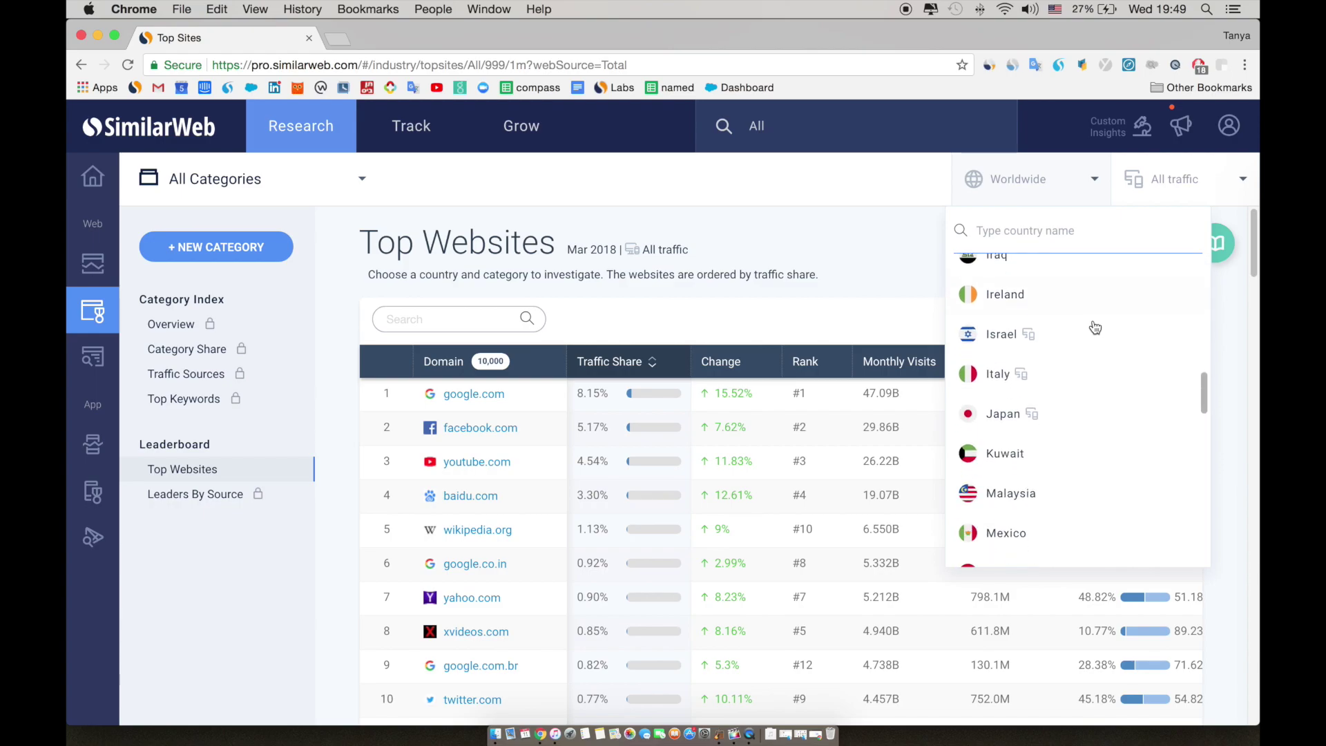
scroll(1095, 328, "down", 1)
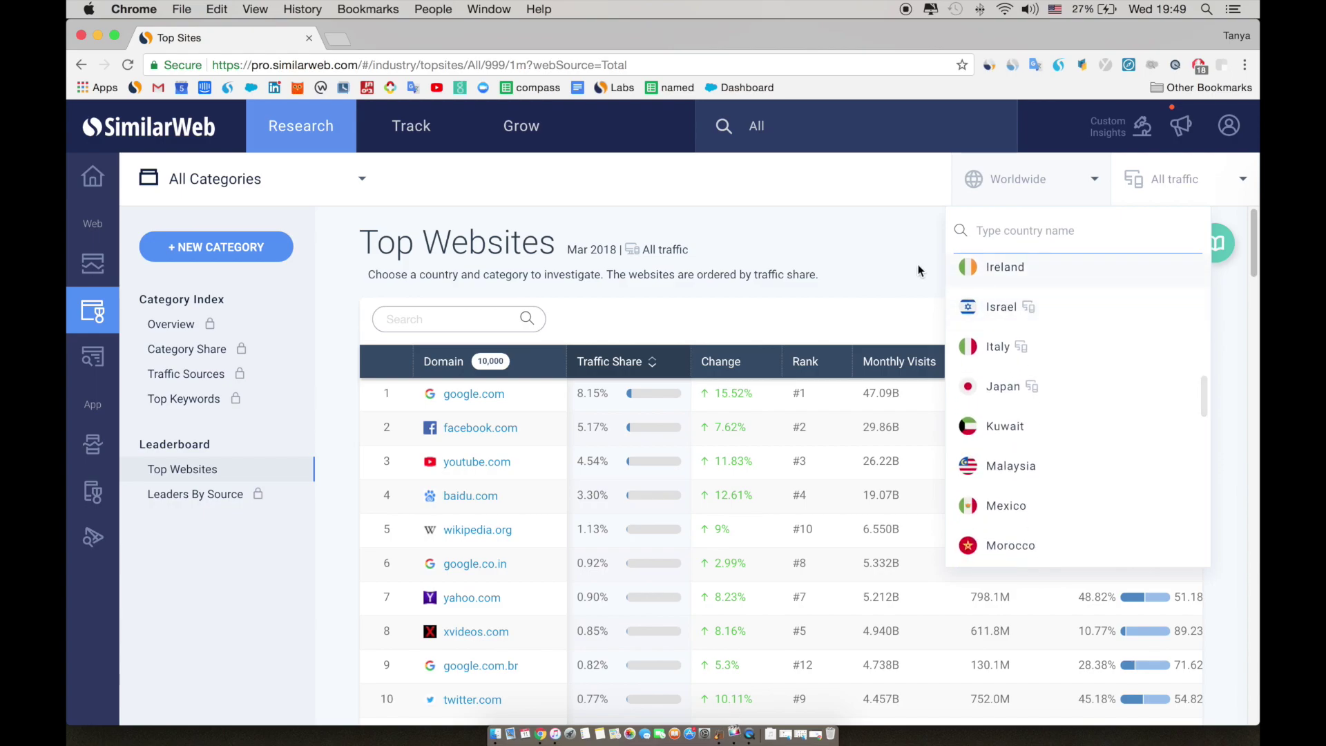
scroll(1014, 313, "down", 2)
scroll(1015, 313, "down", 2)
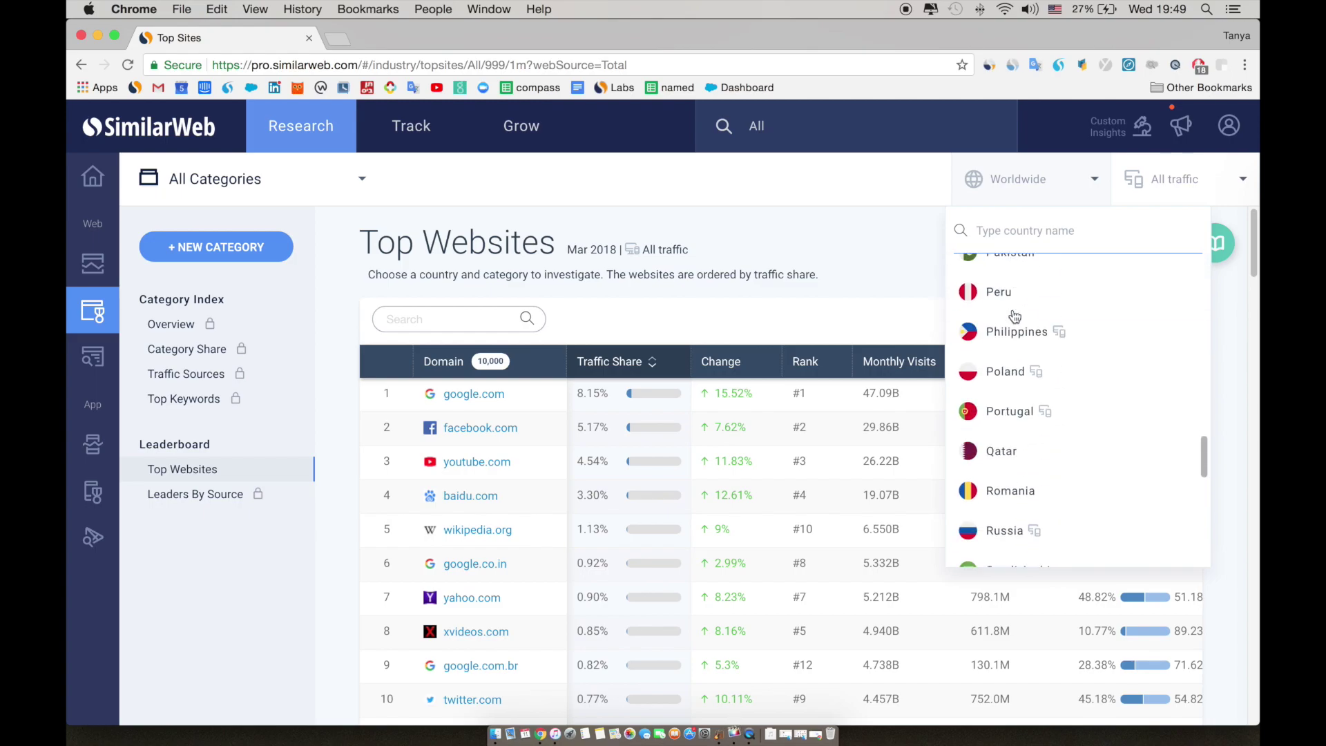
scroll(1014, 314, "down", 1)
left_click(929, 277)
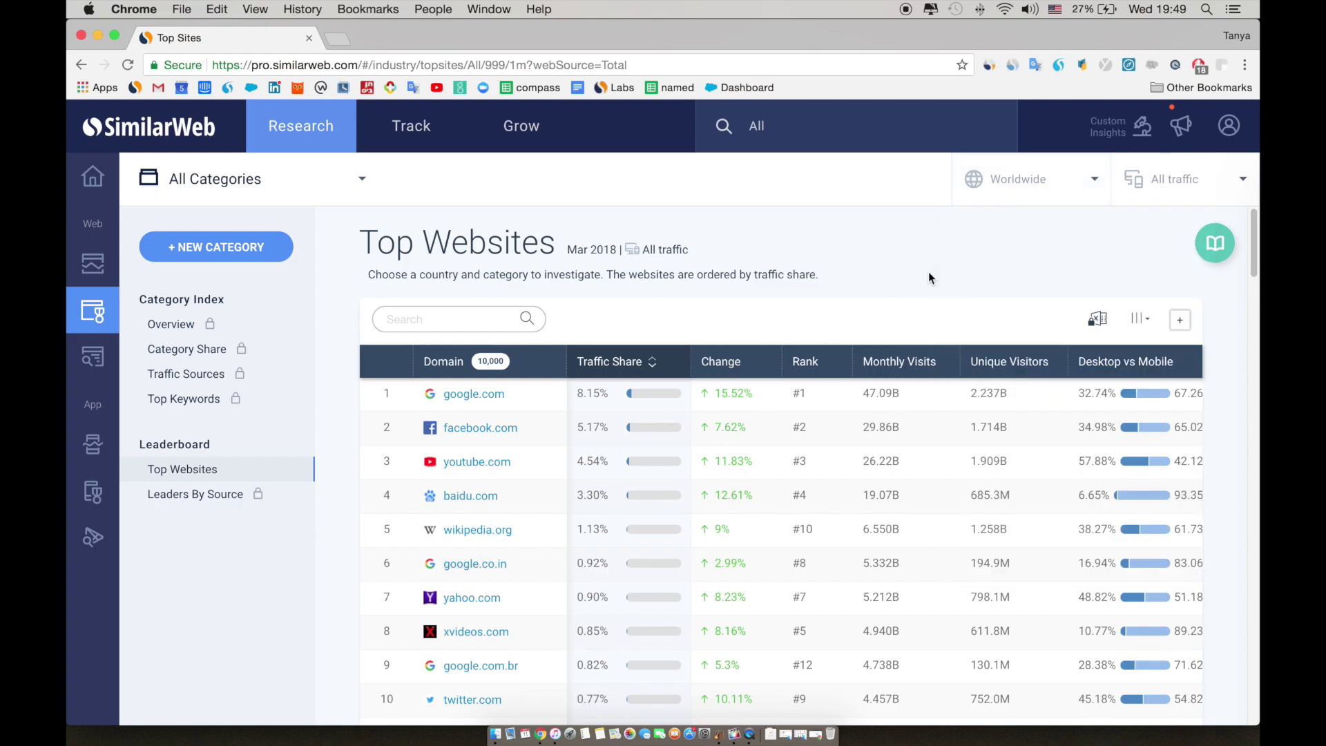
Pick Clothing under Shopping from the category list.
left_click(364, 185)
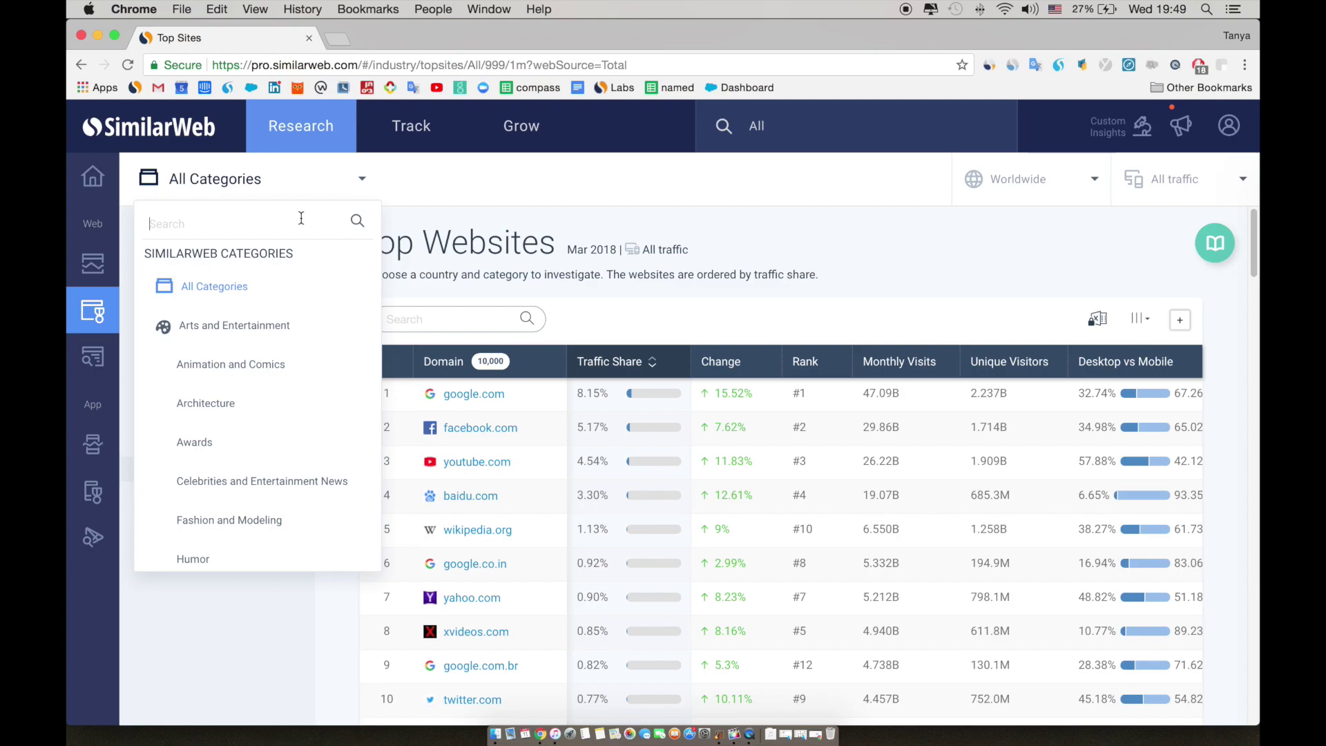
type("shopping")
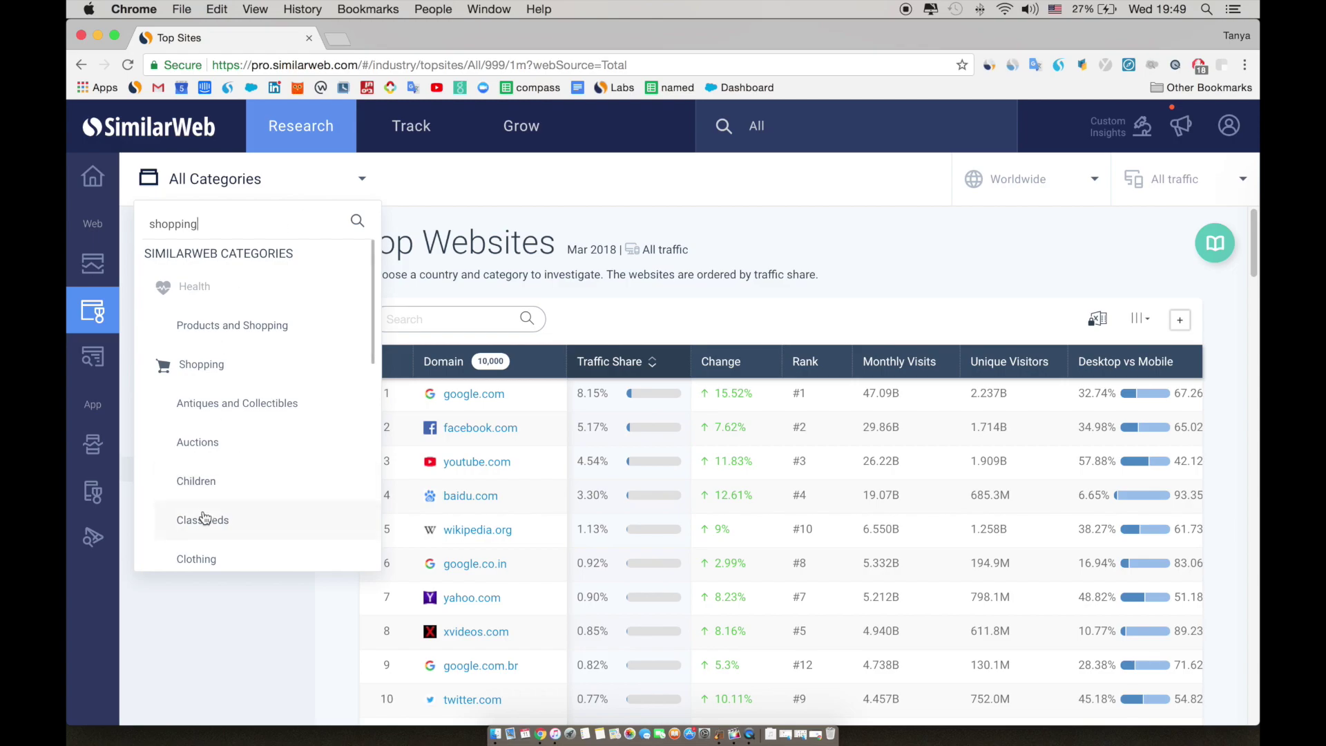
left_click(196, 559)
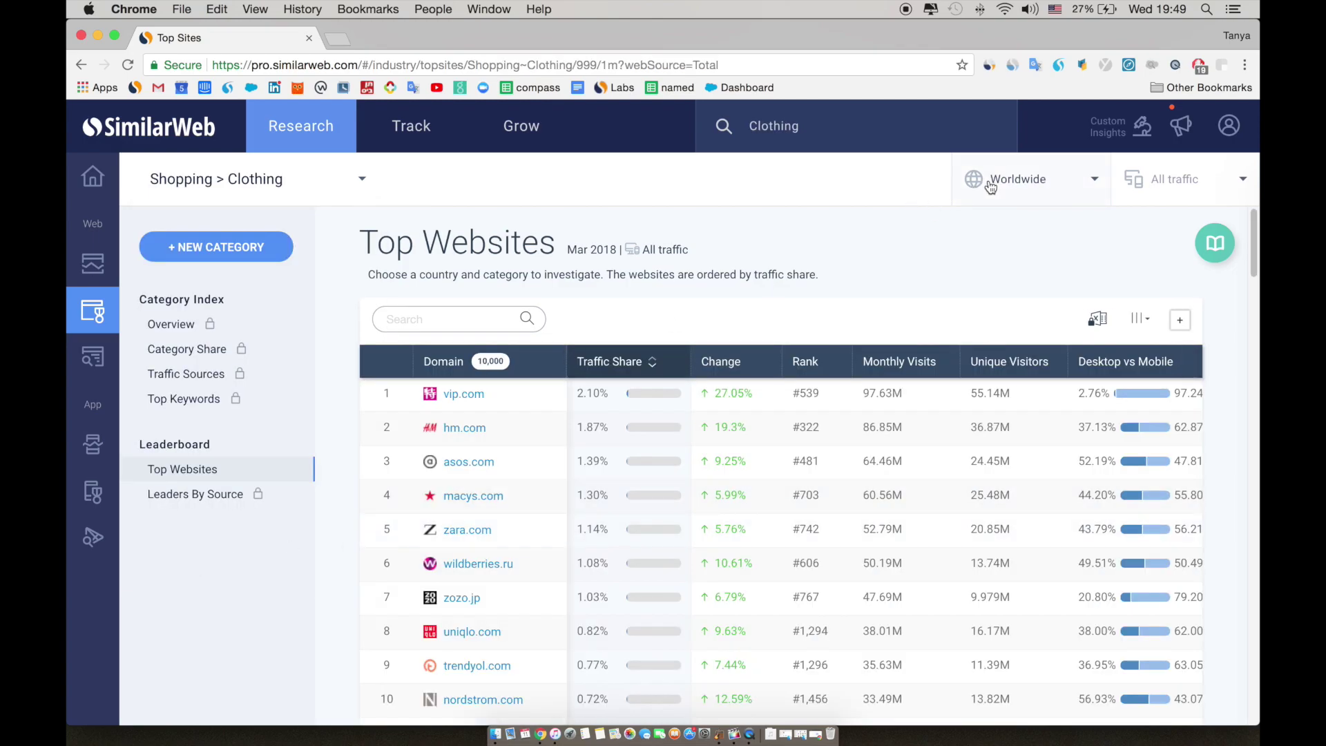
scroll(475, 415, "down", 5)
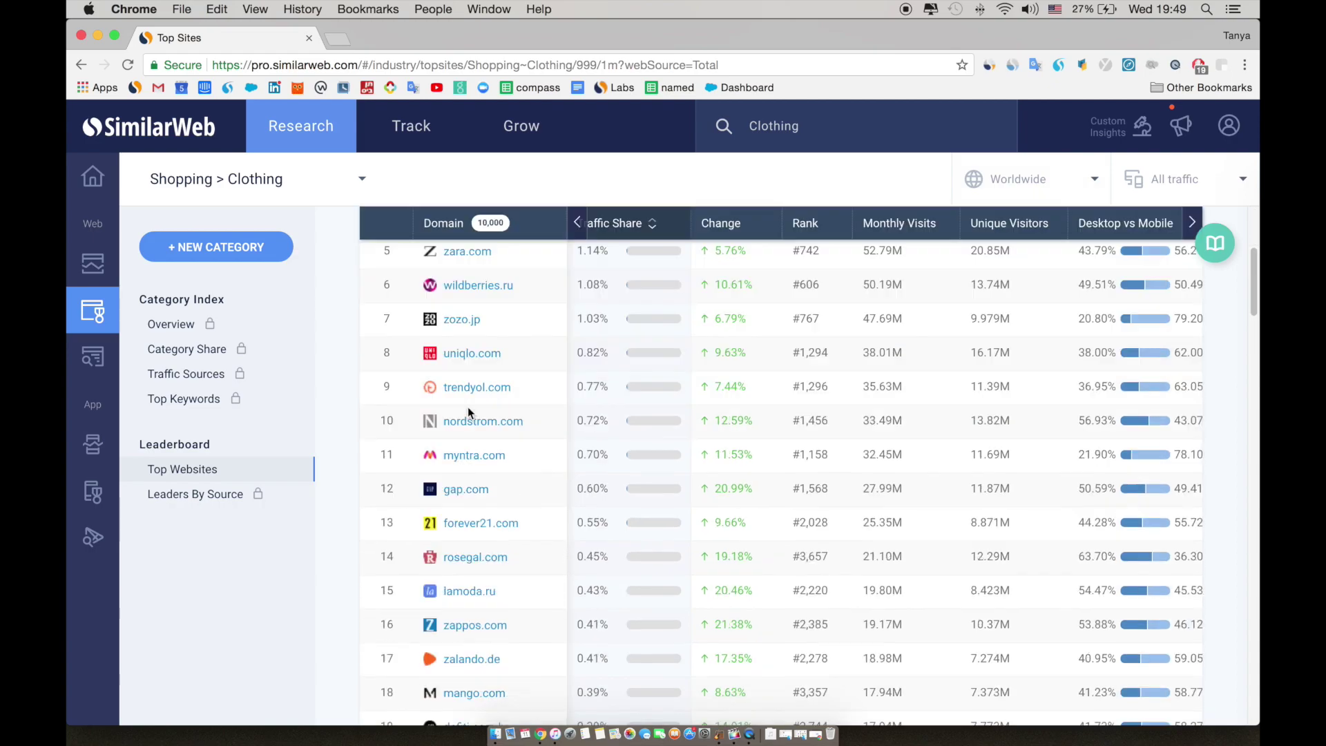
scroll(487, 412, "down", 5)
scroll(505, 412, "down", 3)
scroll(505, 413, "down", 5)
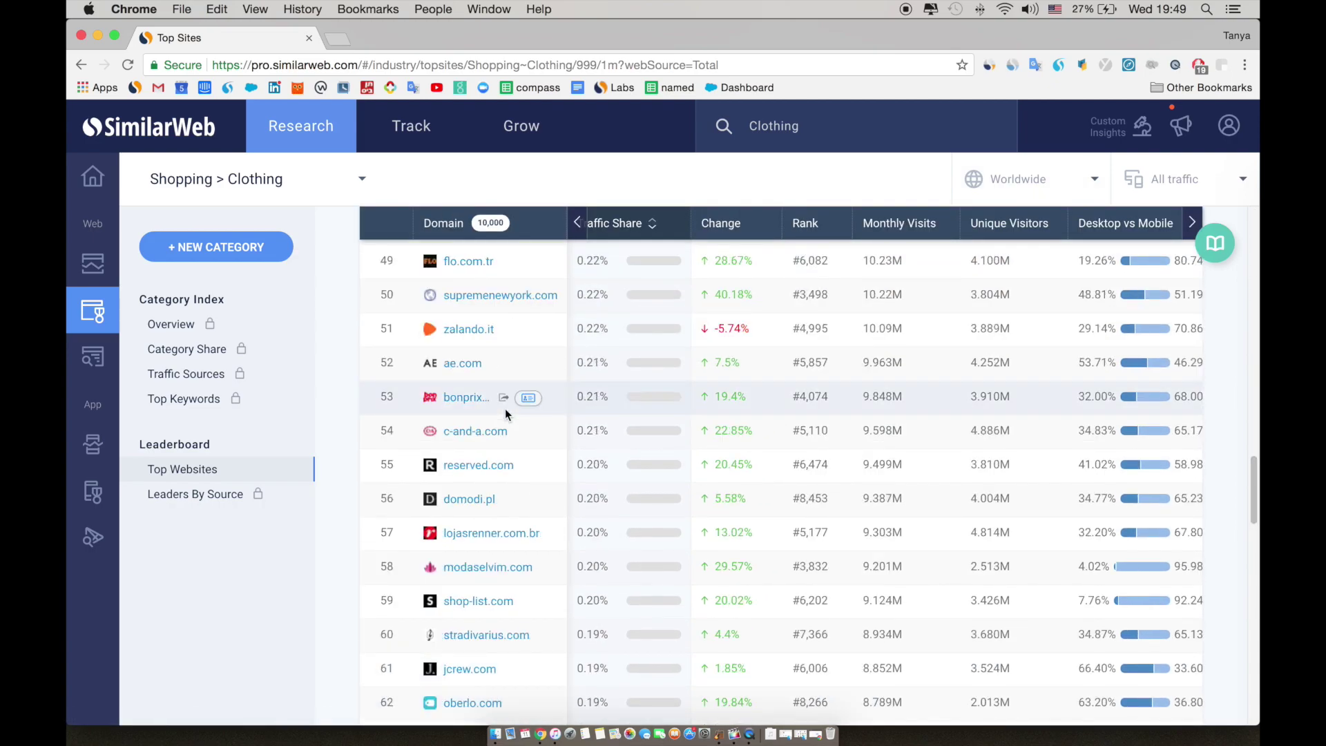
scroll(505, 413, "up", 10)
scroll(505, 413, "up", 5)
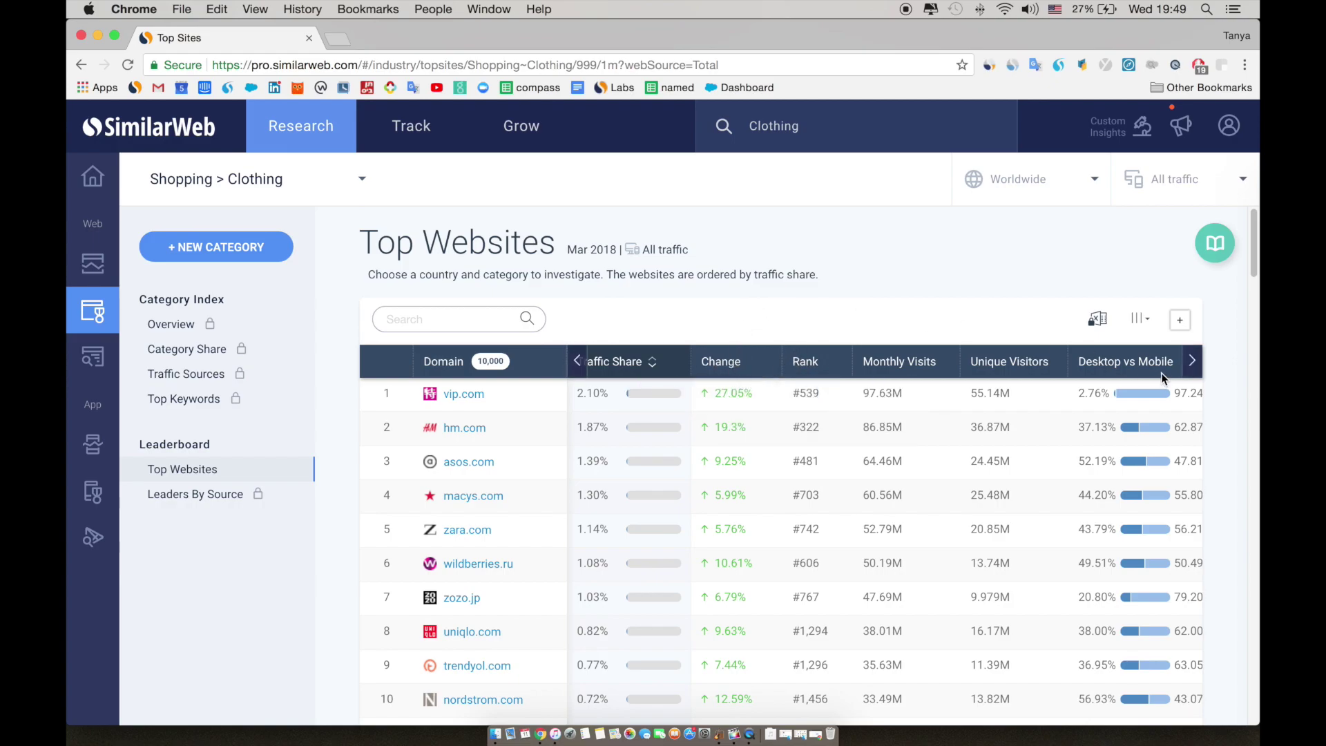
left_click(1192, 363)
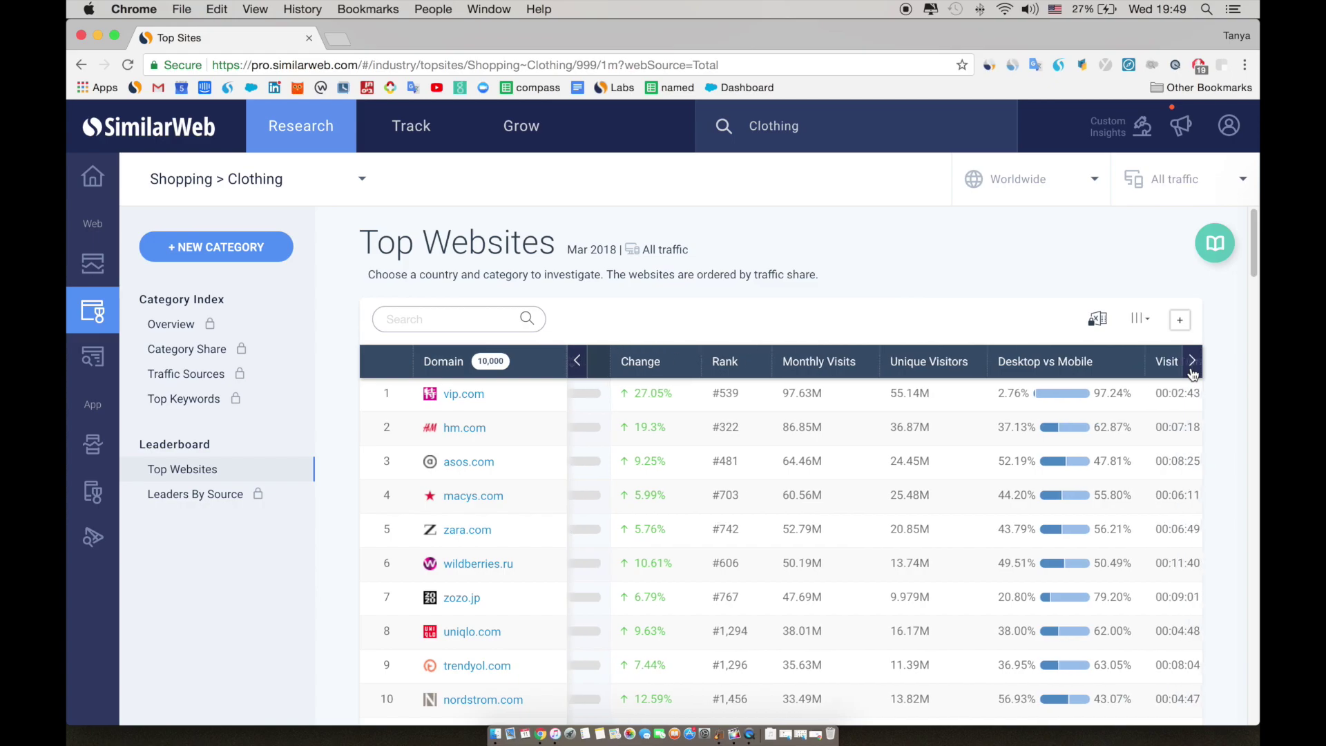
left_click(578, 362)
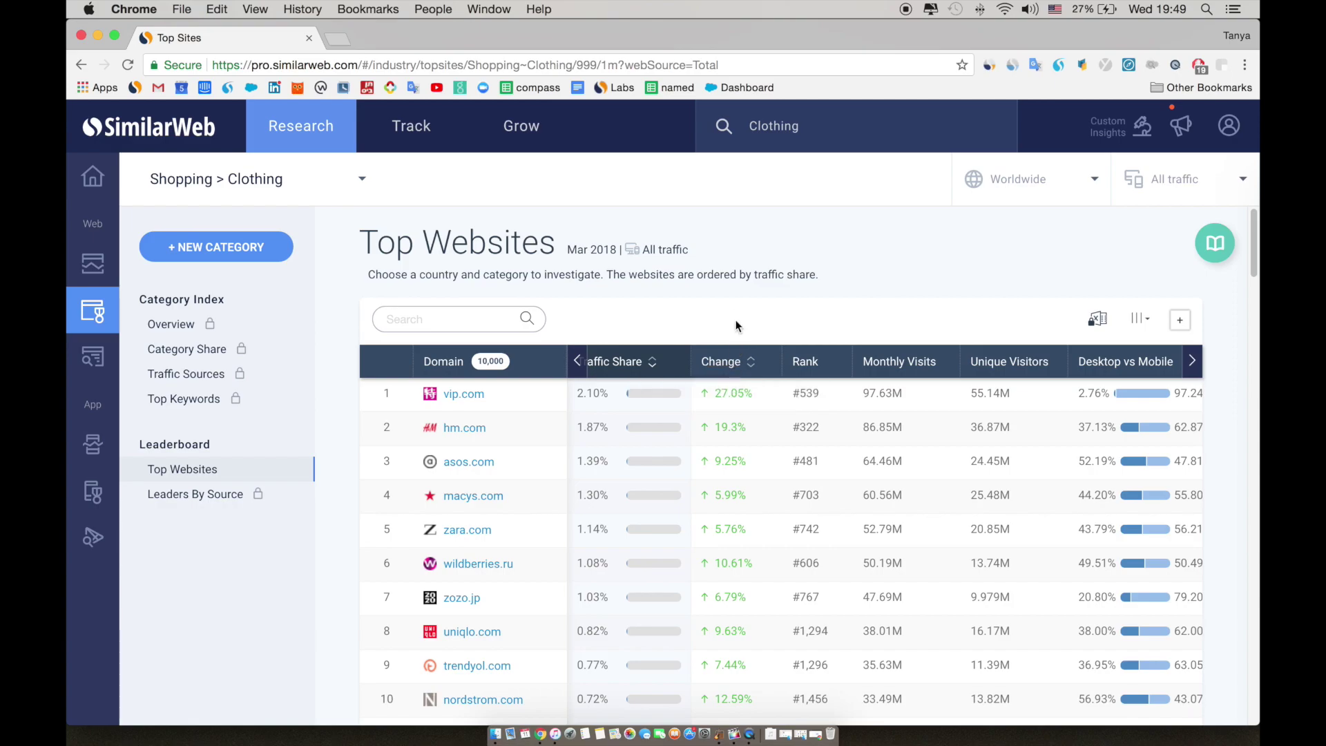
scroll(761, 404, "down", 3)
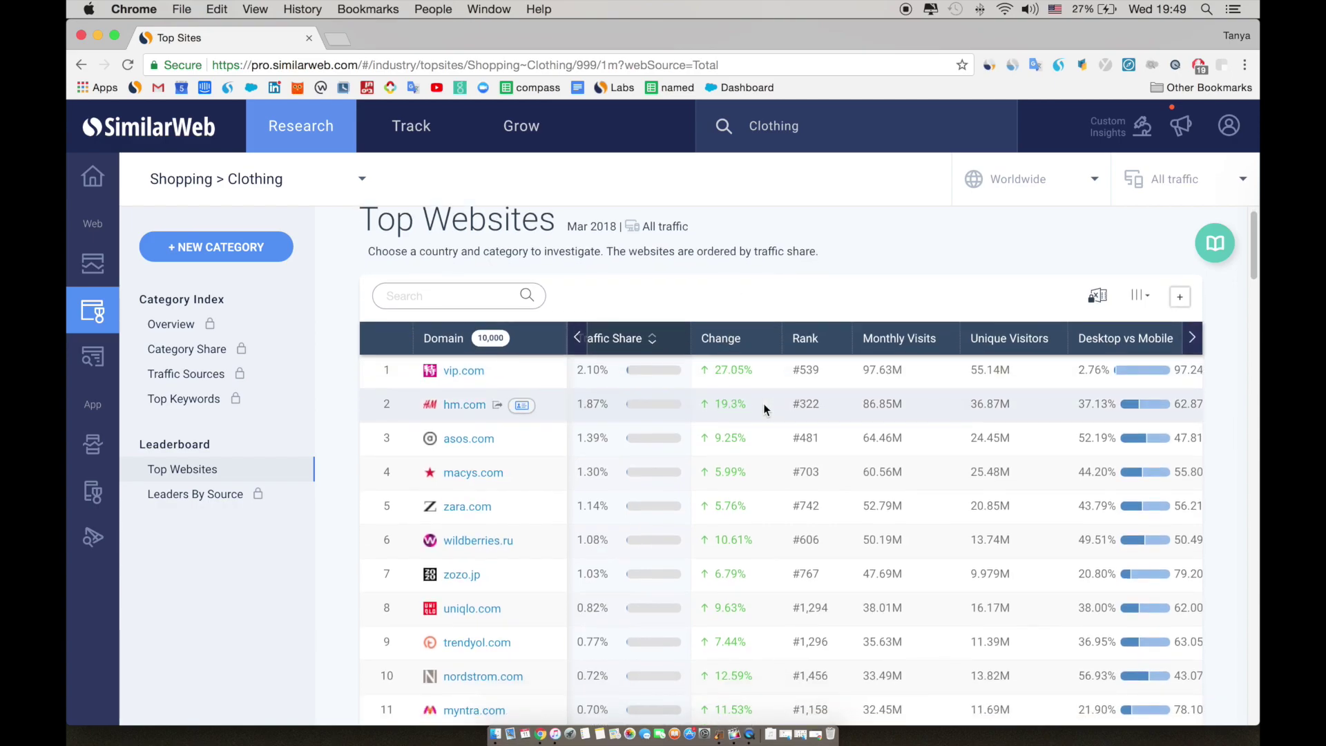
scroll(764, 411, "down", 2)
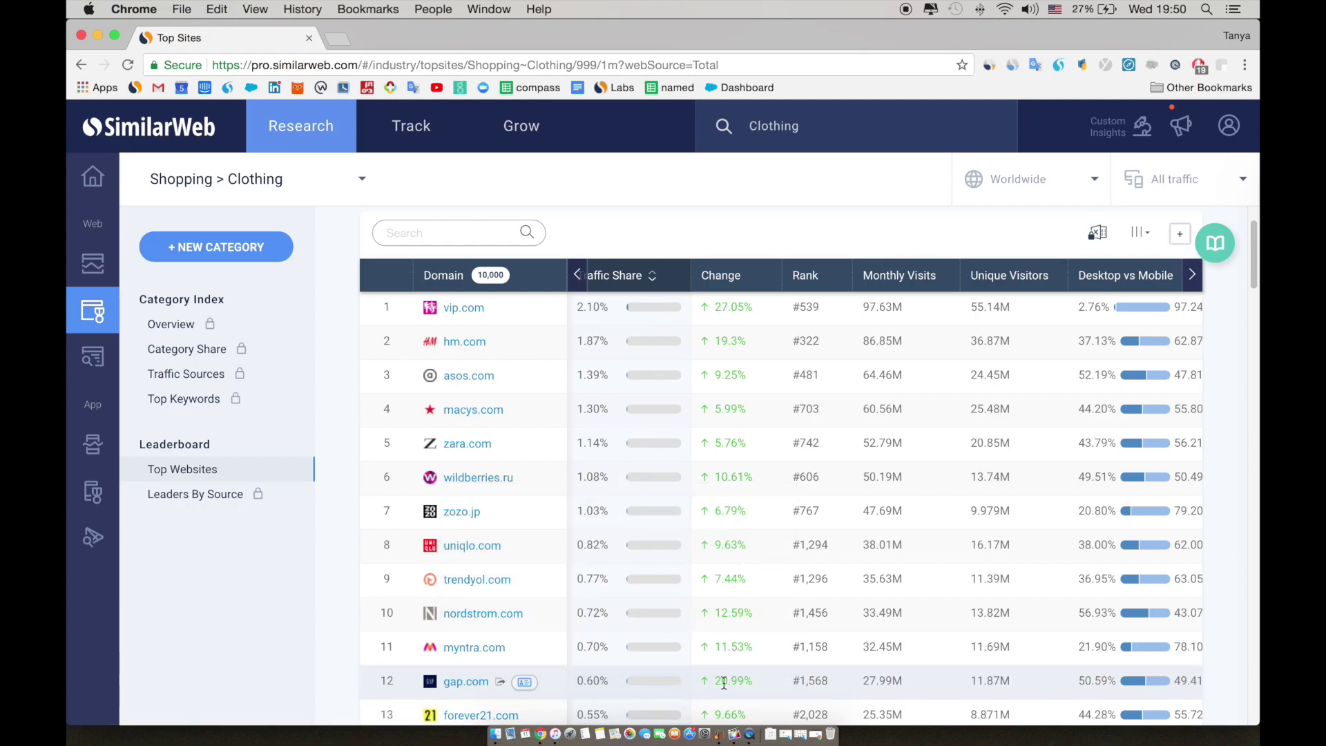
Open the gap.com info side panel from row 12 of the ranking.
left_click(524, 685)
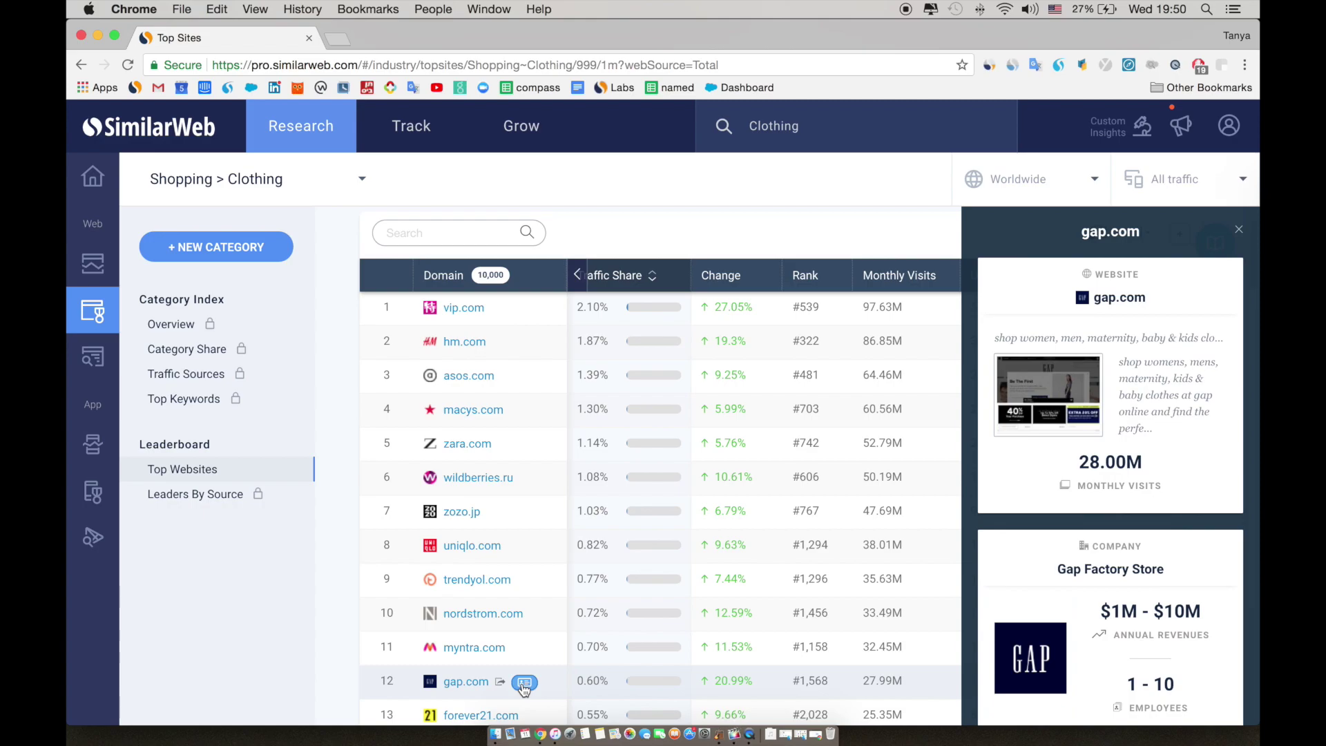
Follow the gap.com domain link in the Top Websites table.
left_click(466, 681)
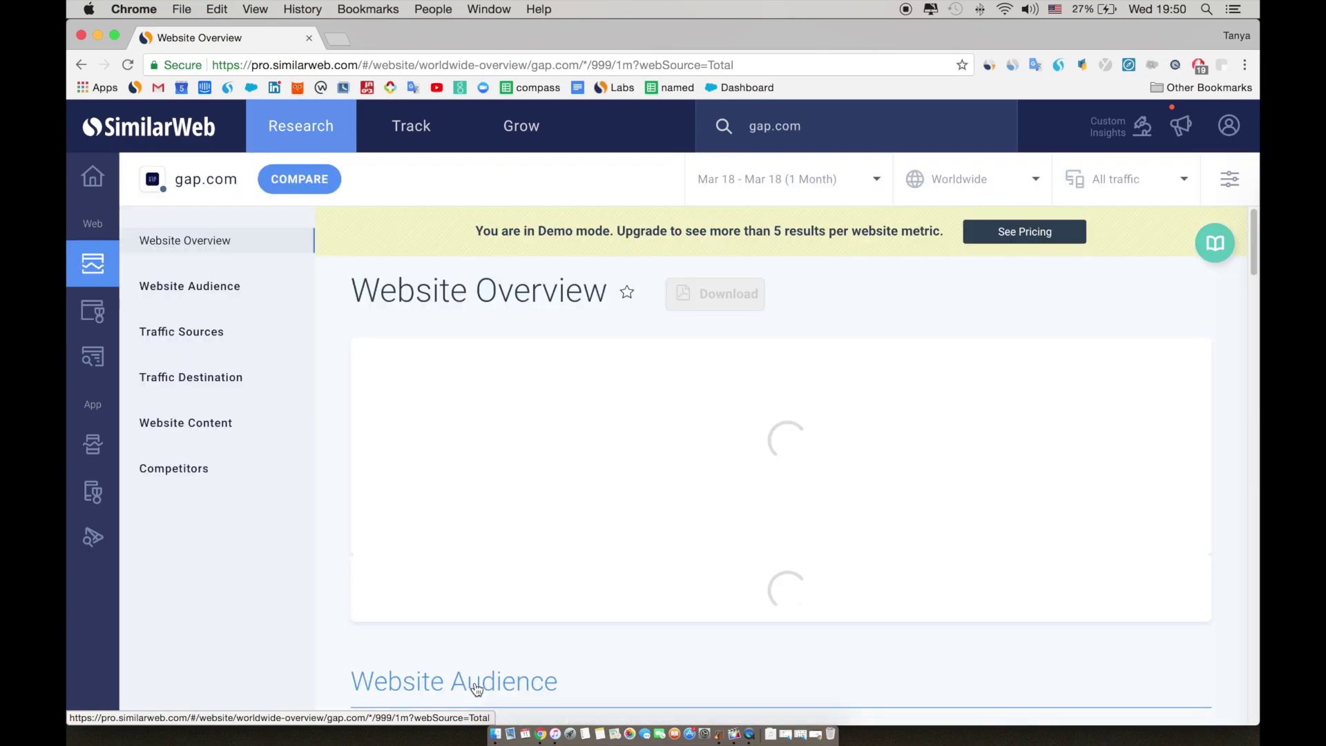